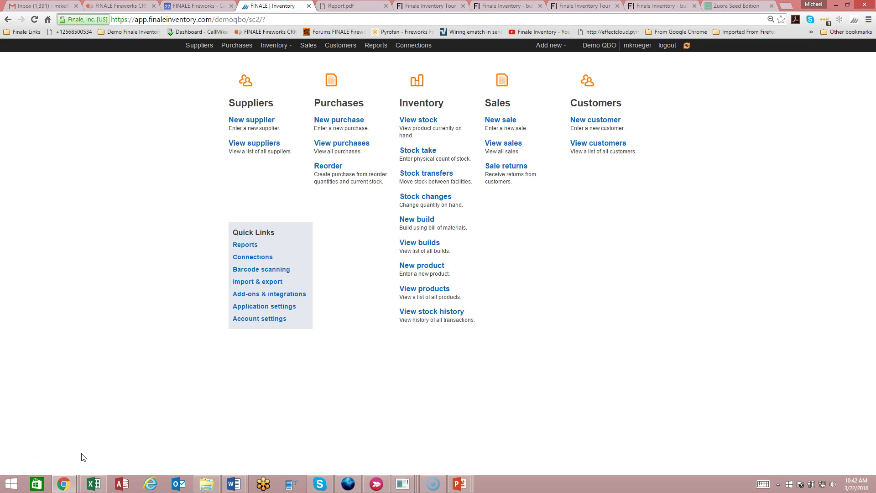
Open the Purchases list of seven orders, including the Texas purchase orders, from the dashboard.
left_click(343, 147)
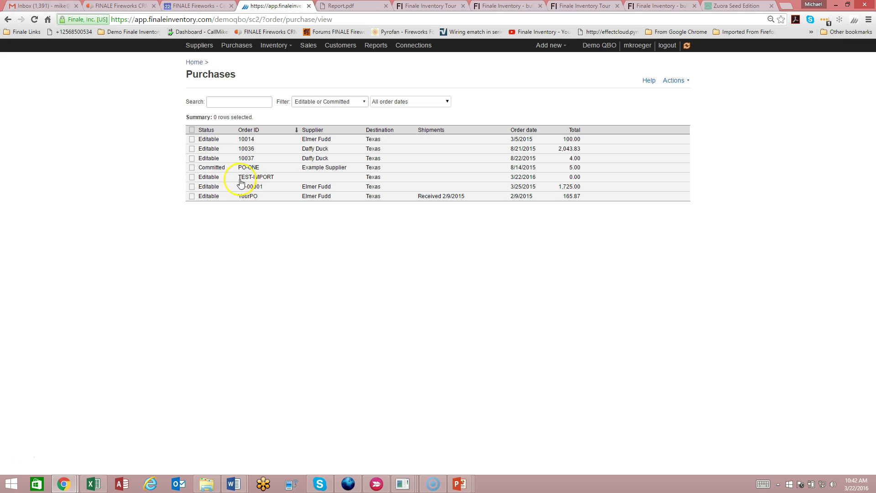
Open the TEST-IMPORT order, highlight its Editable status, and point to Actions > Import order items.
left_click(240, 179)
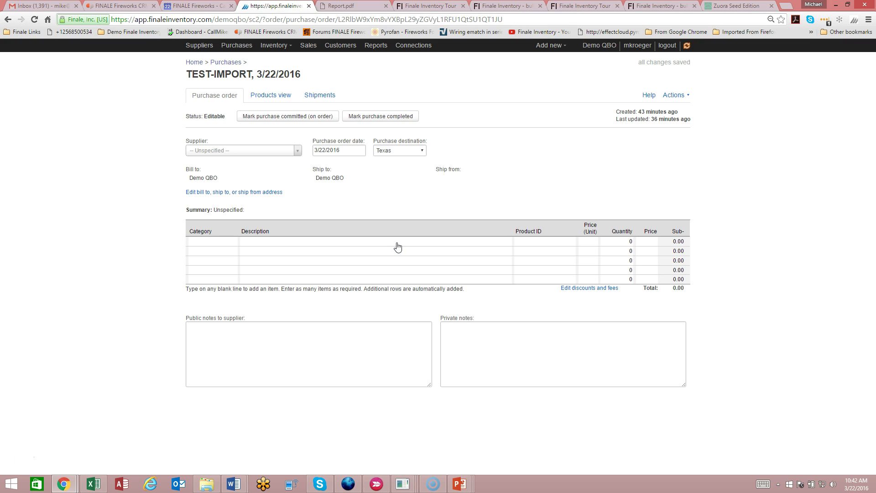
left_click(219, 118)
left_click_drag(220, 117, 203, 118)
left_click(672, 96)
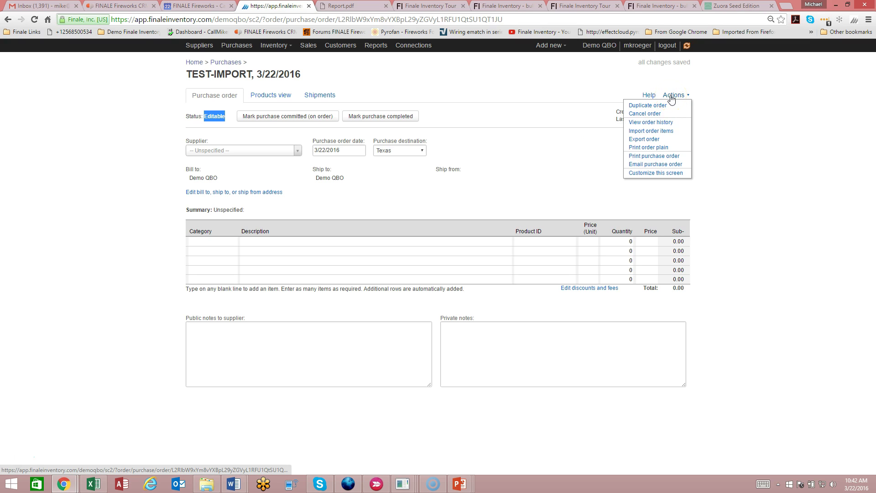
left_click(649, 133)
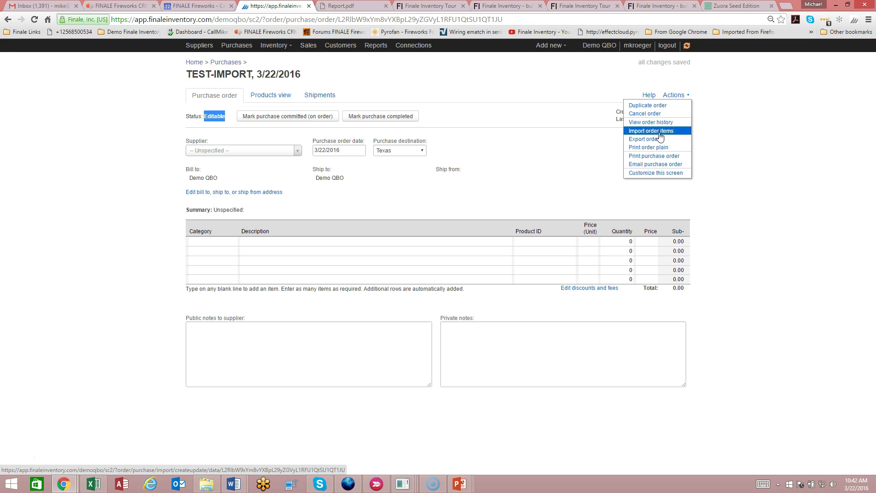
Open the import page and highlight the Product ID, Case quantity and Packing column titles.
left_click(660, 132)
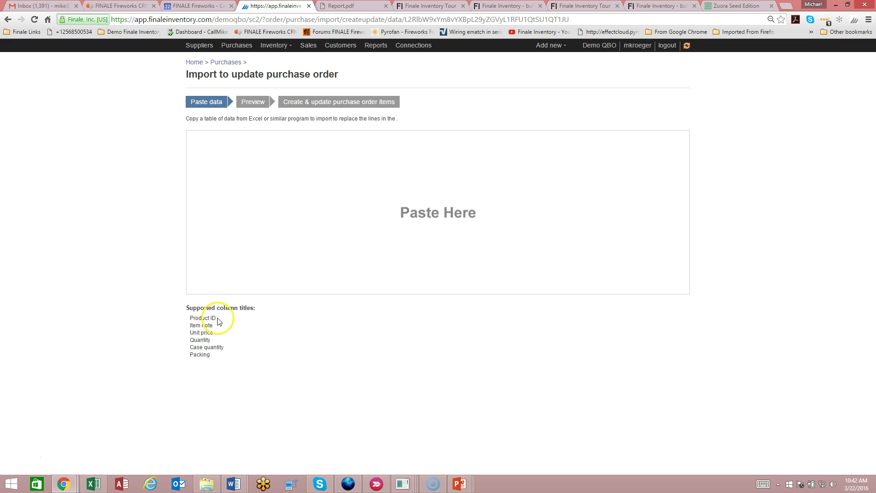
left_click_drag(215, 318, 191, 342)
left_click(222, 350)
left_click_drag(223, 347, 194, 349)
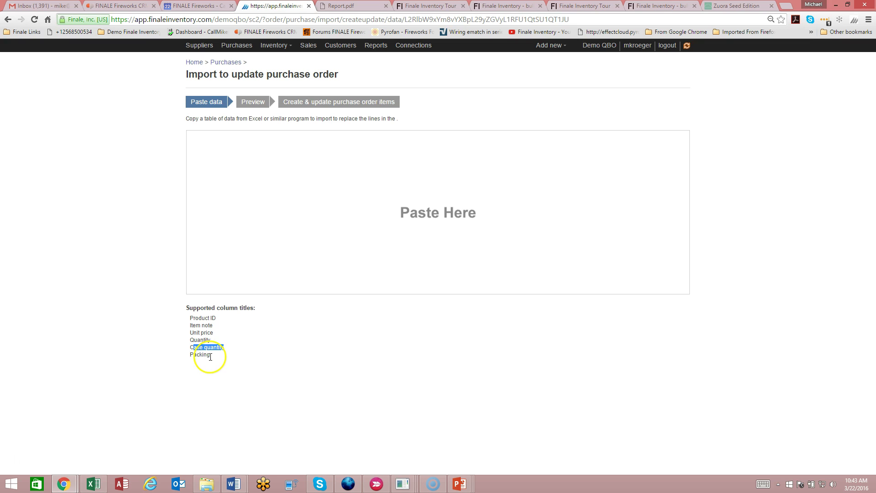
left_click_drag(210, 358, 188, 357)
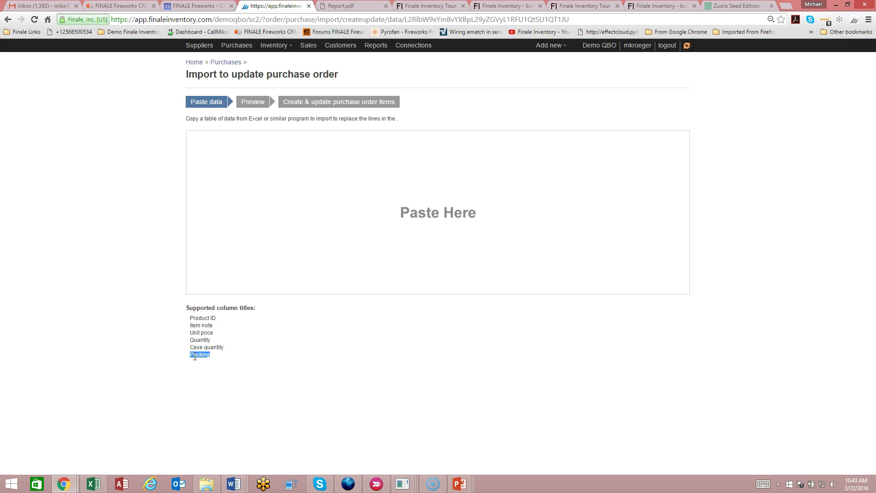
mouse_move(195, 357)
left_mouse_down()
mouse_move(202, 318)
mouse_move(205, 353)
left_mouse_up()
Copy the Product ID and Quantity table A1:C24 from Excel's Sheet2, then return to the import page.
left_click(98, 483)
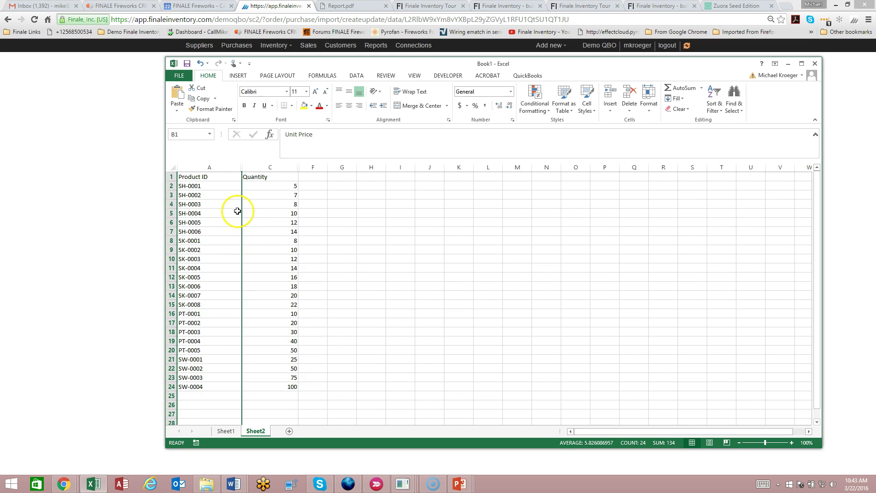
left_click(208, 177)
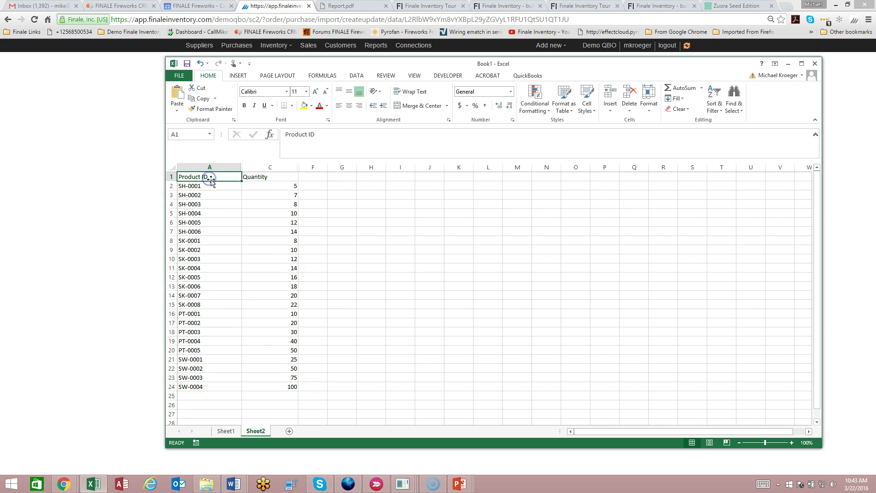
left_click(247, 177)
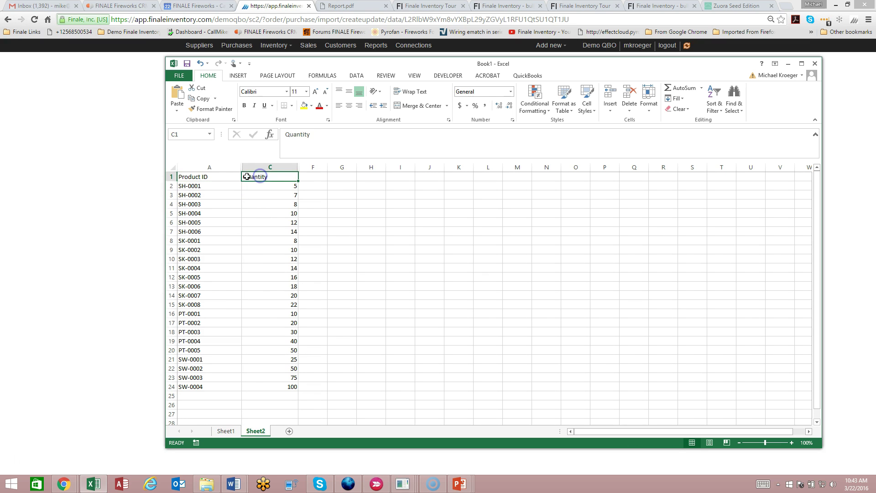
left_click_drag(221, 177, 288, 383)
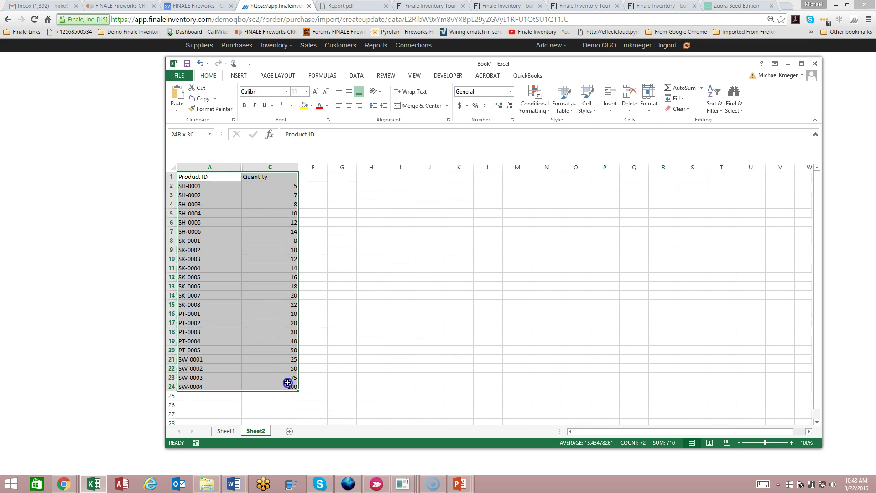
right_click(263, 325)
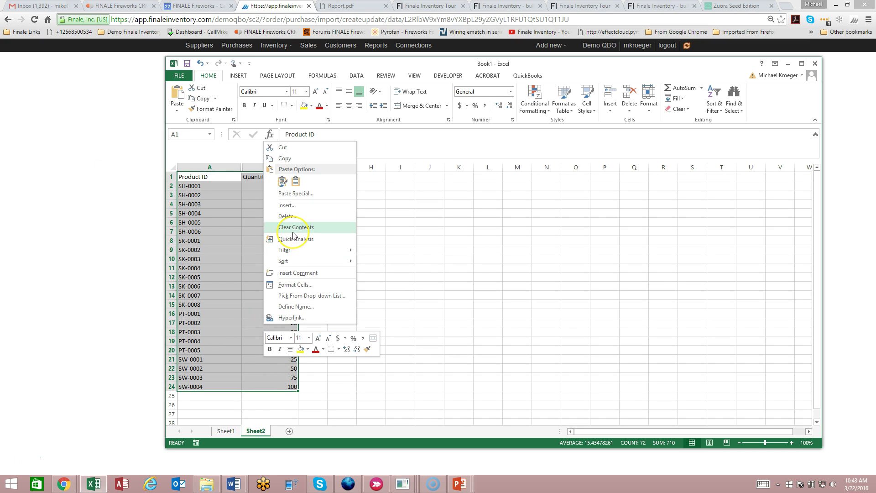
left_click(282, 158)
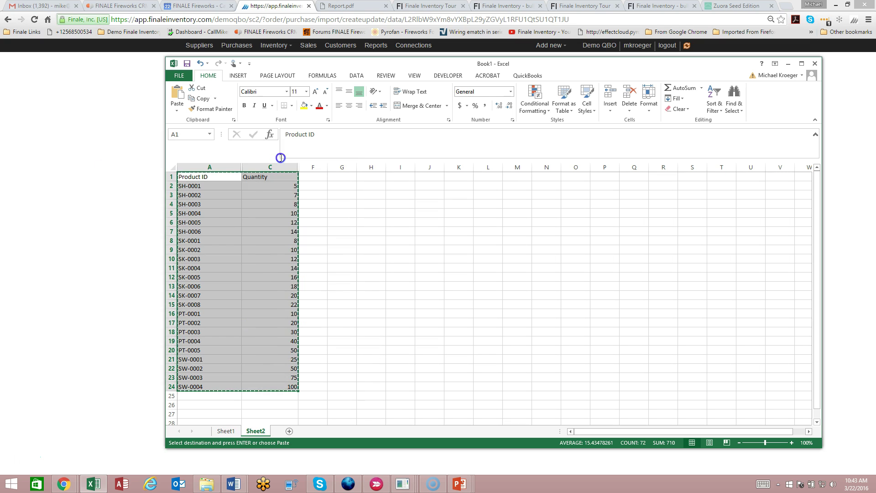
left_click(127, 183)
Paste the copied table, accept the preview, and commit the 23 item lines to TEST-IMPORT.
right_click(285, 202)
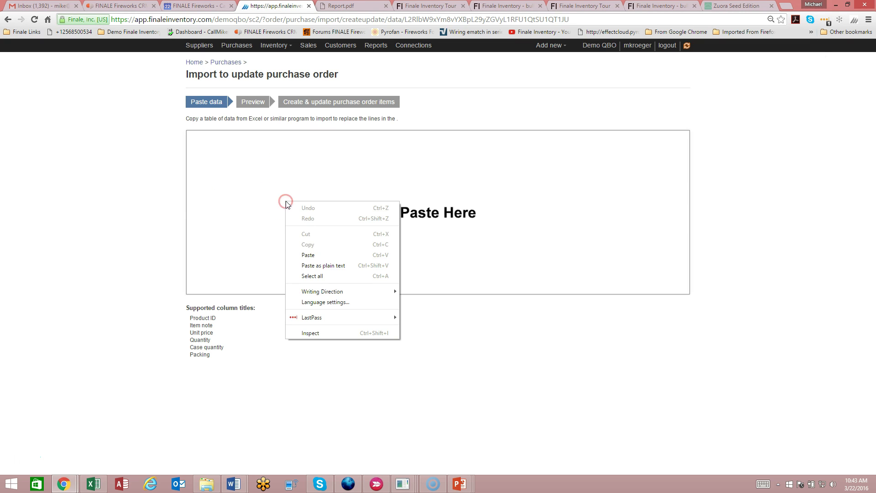
left_click(309, 254)
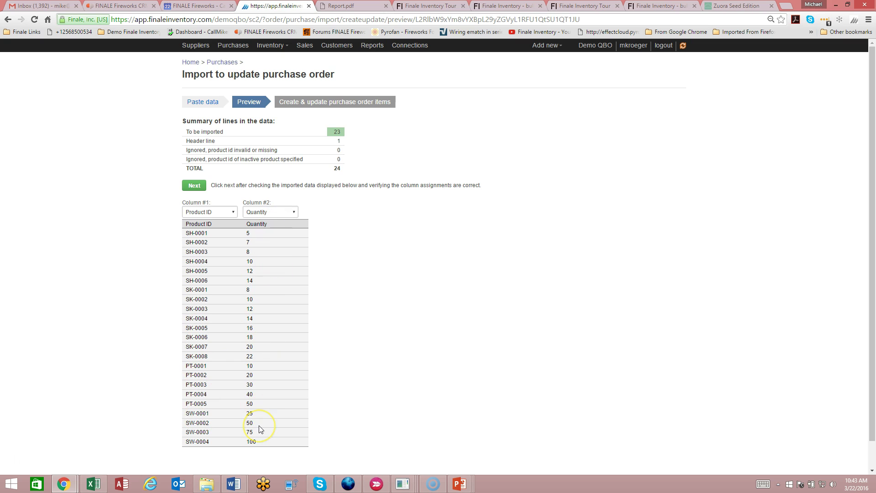
left_click(195, 186)
left_click(201, 149)
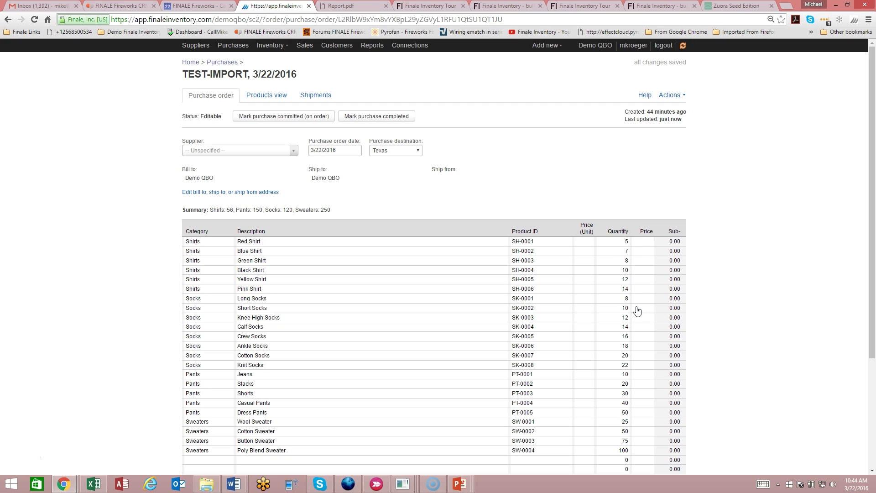
Unhide the Unit Price column B in Excel's Sheet2.
left_click(96, 486)
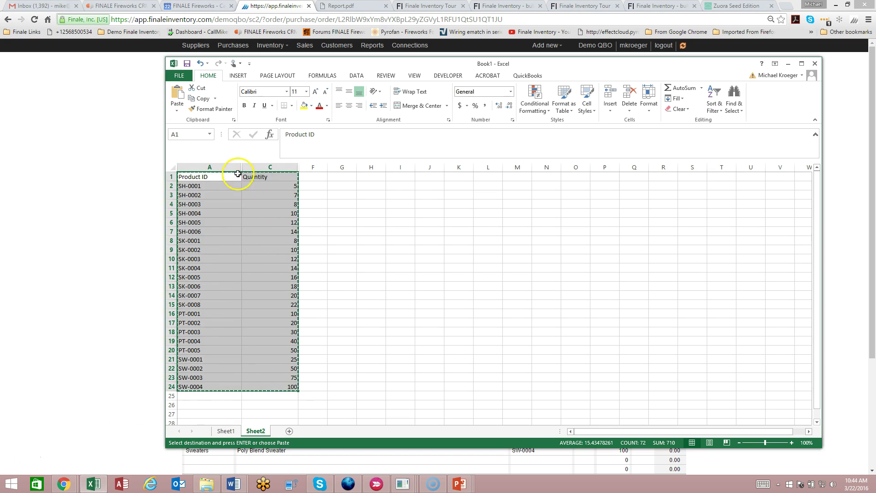
left_click_drag(237, 167, 252, 167)
right_click(252, 167)
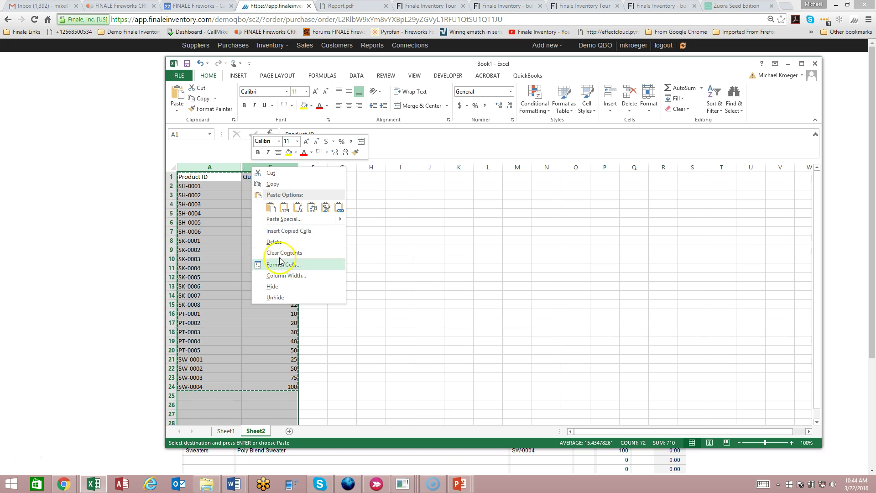
left_click(286, 298)
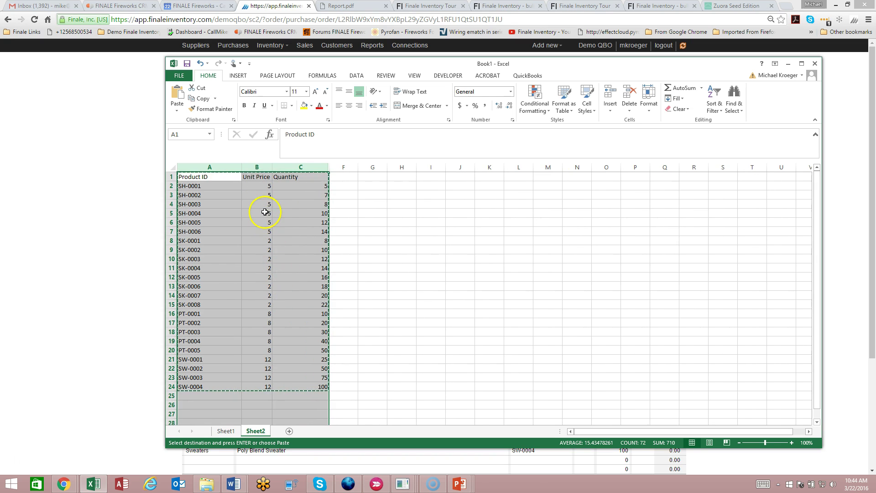
Copy the Product ID, Unit Price and Quantity table A1:C24 and return to the order.
left_click_drag(203, 179, 319, 385)
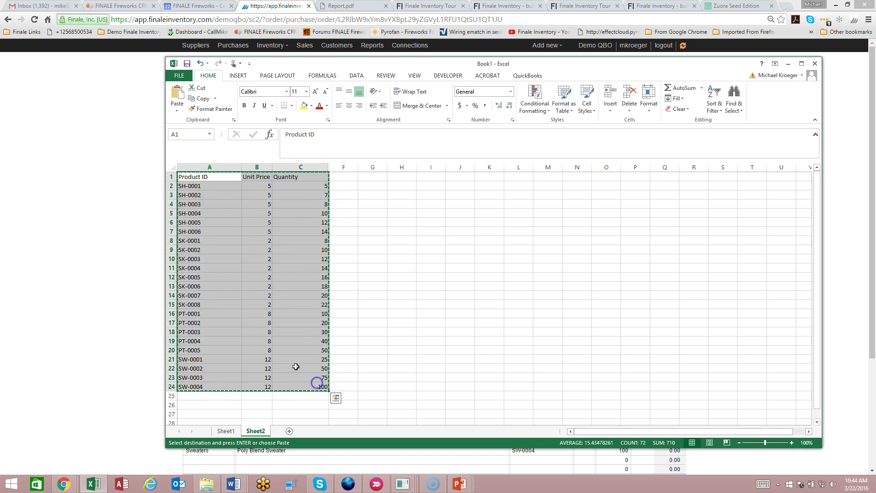
right_click(277, 337)
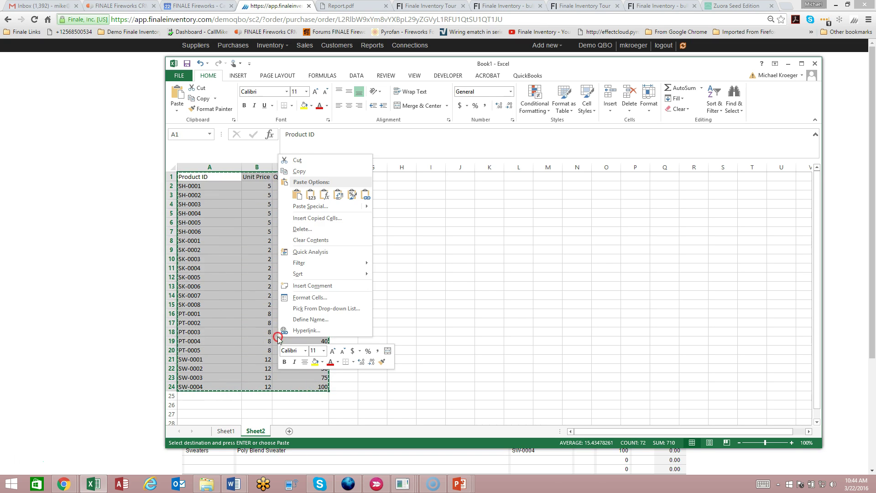
left_click(297, 193)
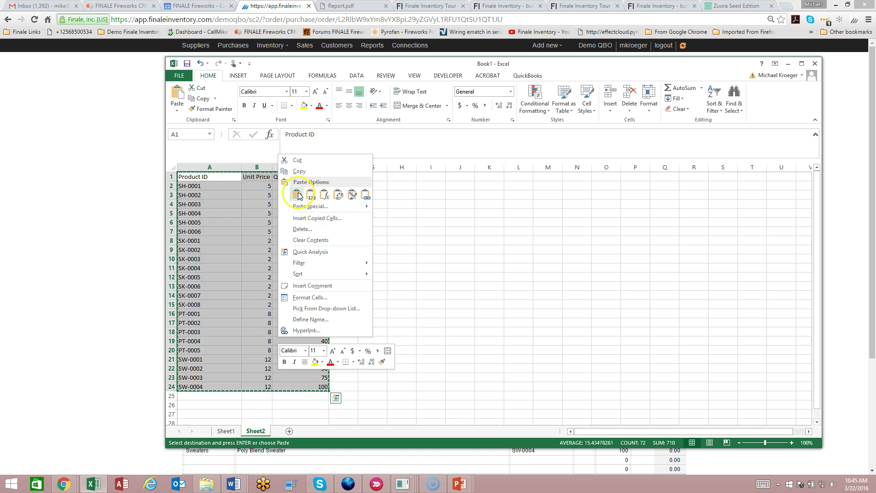
left_click(297, 194)
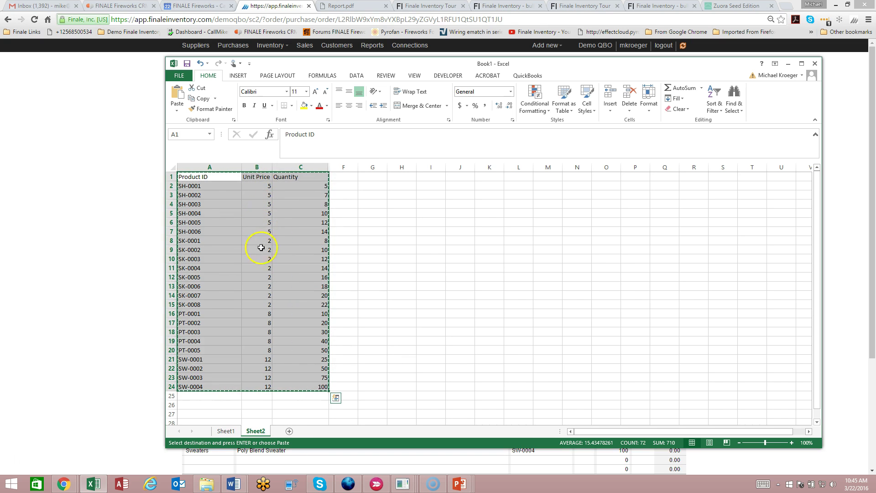
left_click(112, 247)
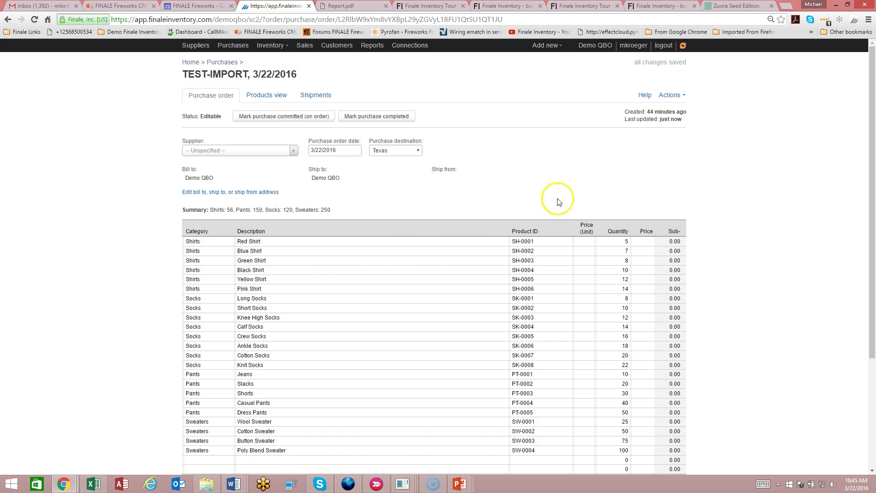
Import the pasted price table, giving unit prices such as Shirts 5.00, Pants 8.00 and Sweaters 12.00.
left_click(669, 95)
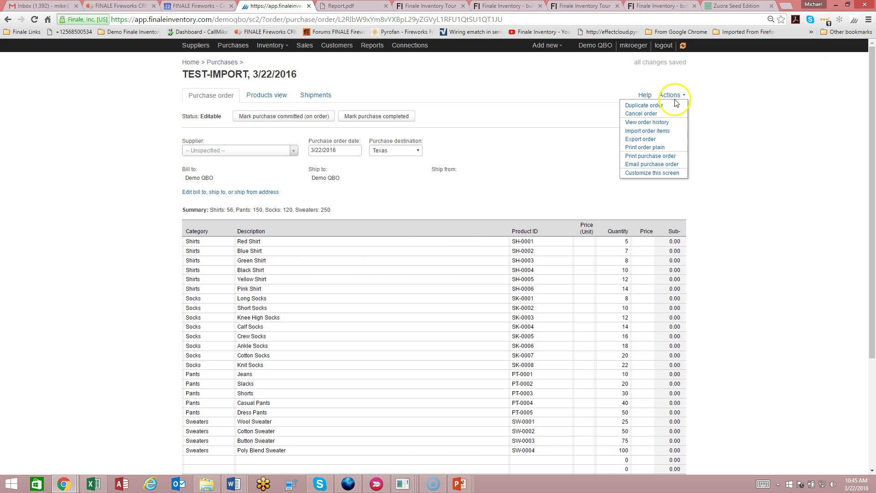
left_click(675, 131)
right_click(393, 223)
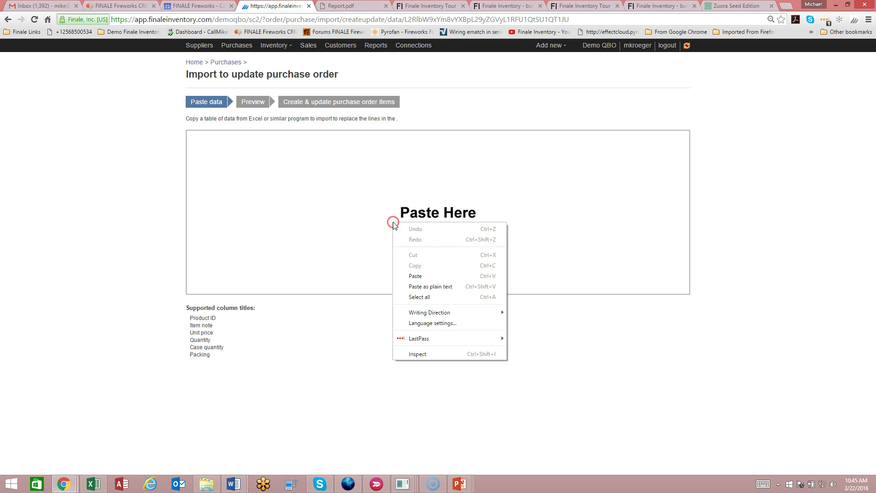
left_click(413, 275)
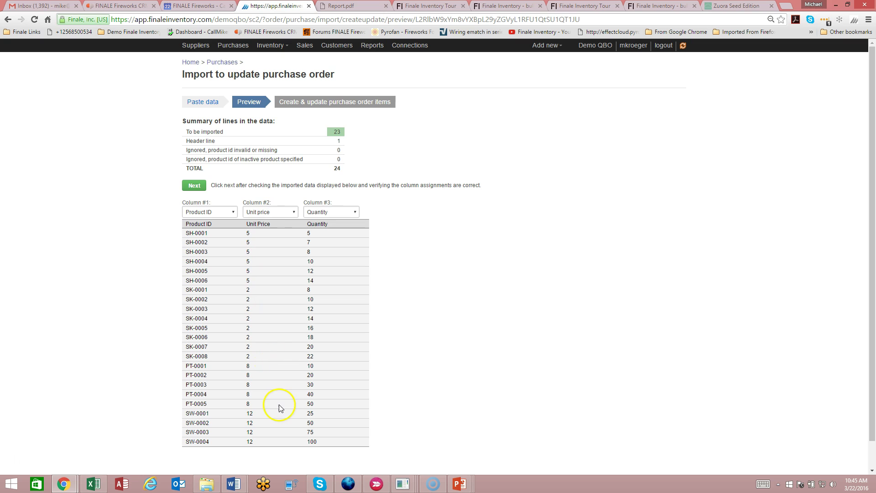
left_click(193, 186)
left_click(202, 148)
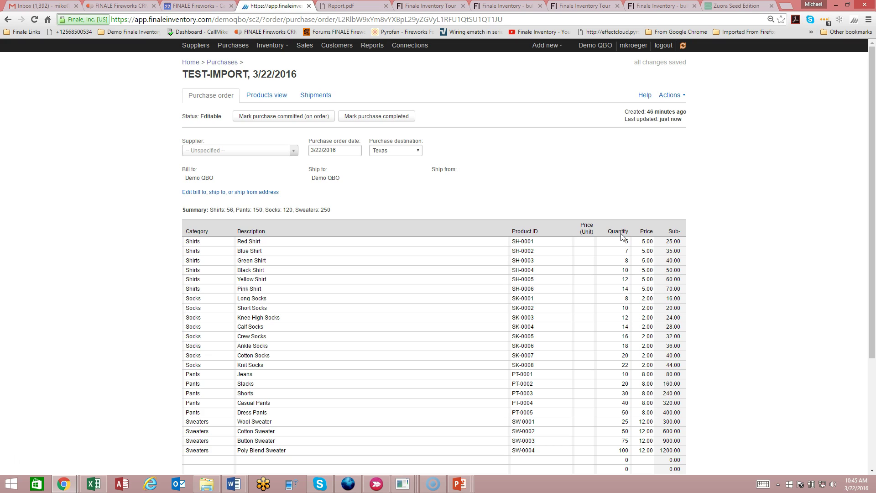
left_click(622, 245)
In Excel, unhide the Case Quantity and Packing columns and hide the Quantity column.
left_click(89, 470)
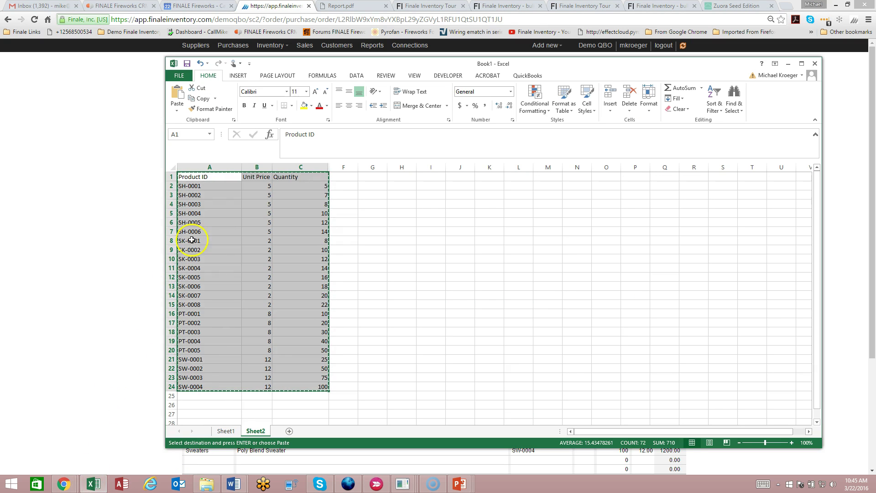
left_click(315, 167)
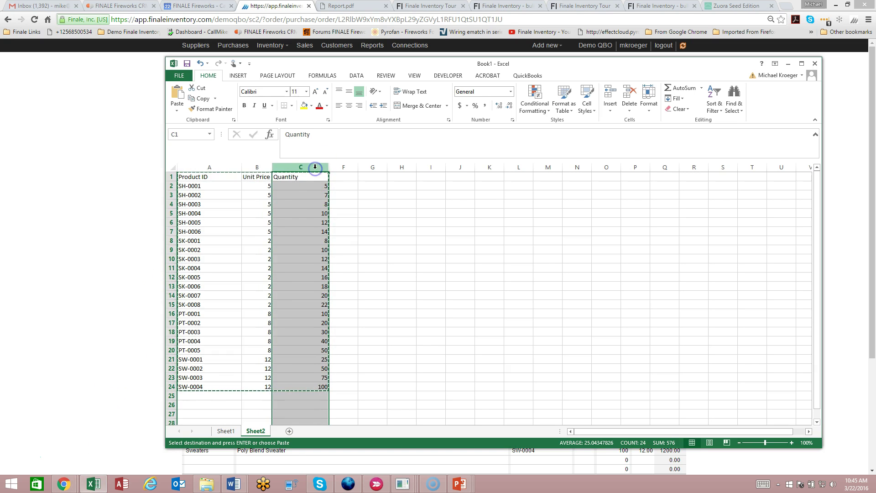
left_click_drag(323, 170, 336, 168)
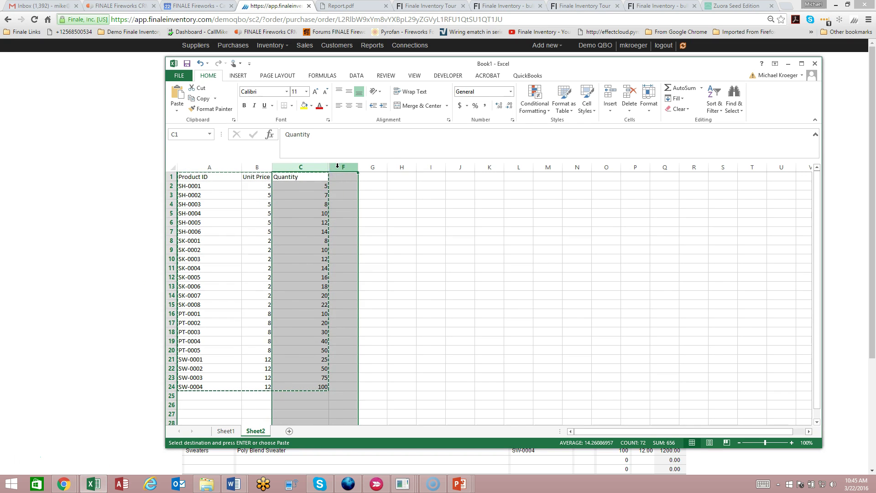
right_click(337, 167)
left_click(363, 299)
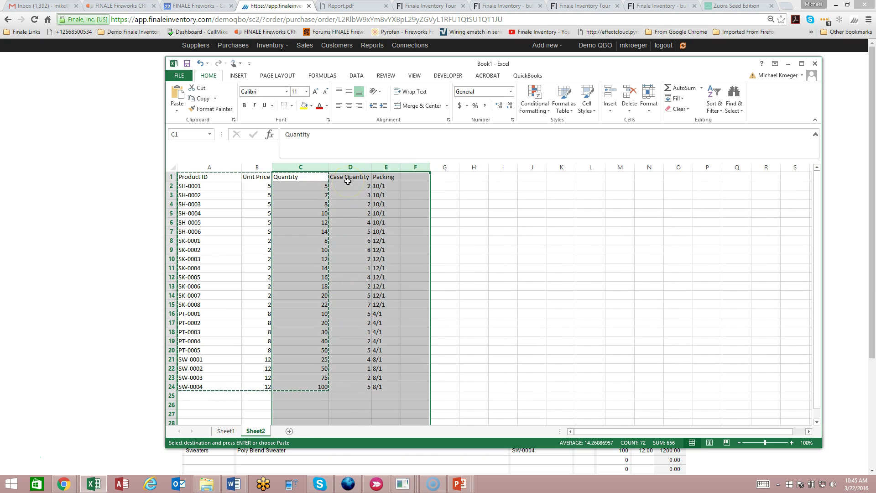
left_click(299, 167)
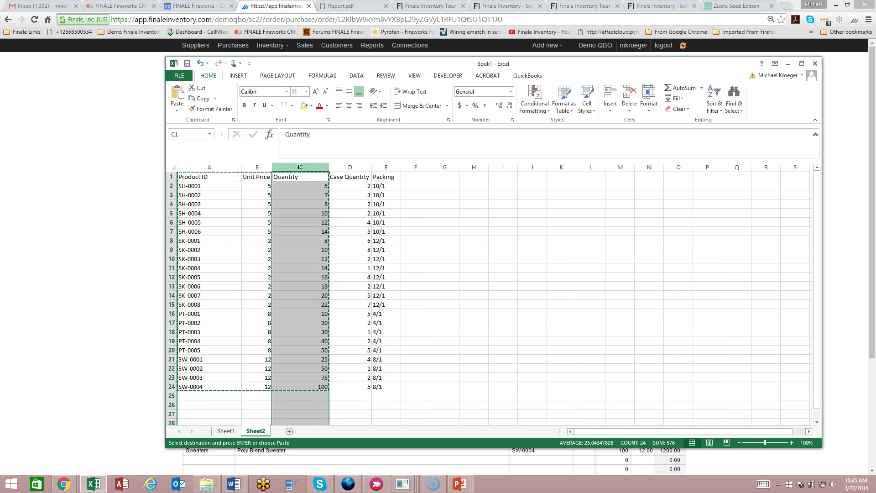
right_click(299, 168)
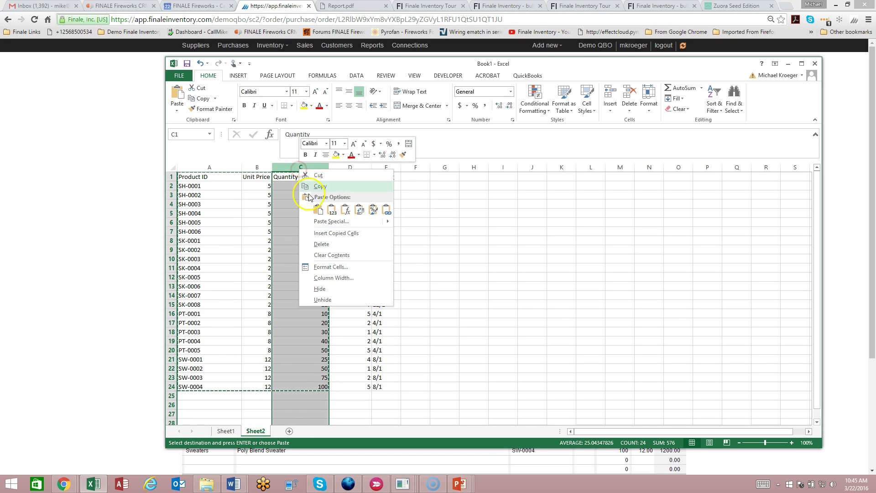
left_click(328, 290)
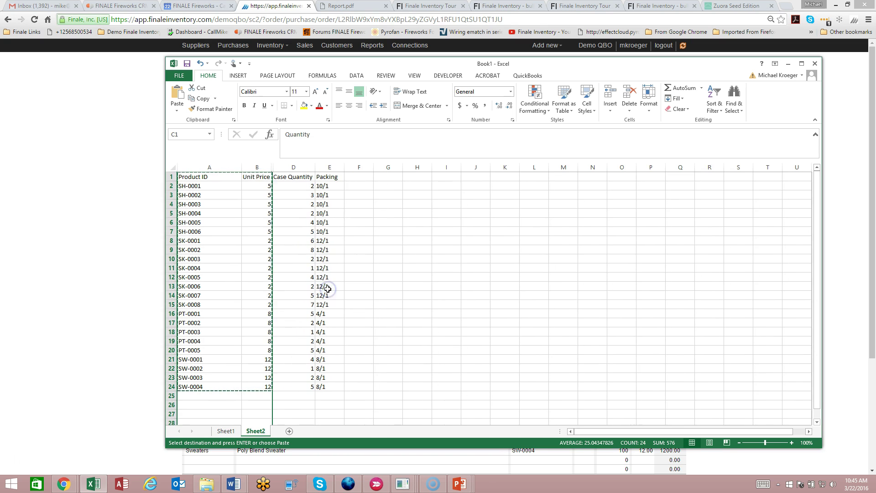
Copy the visible table A1:E24 and return to the TEST-IMPORT order.
left_click(331, 177)
left_click_drag(241, 185, 234, 384)
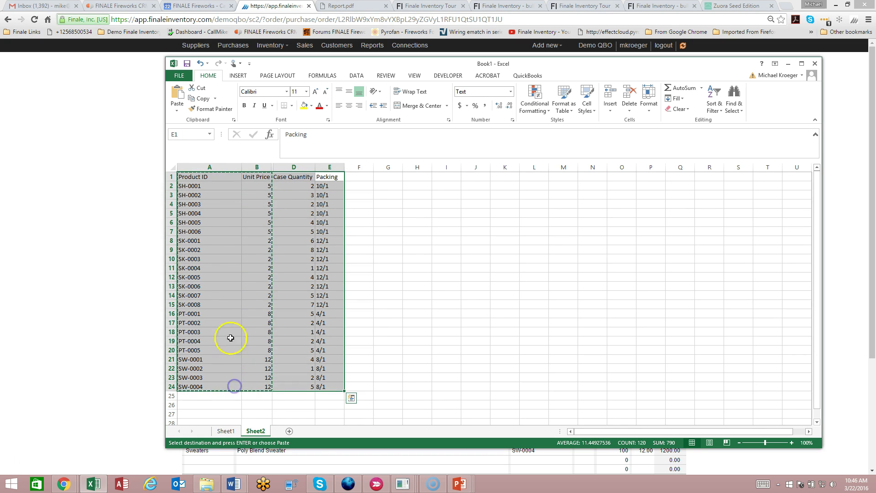
right_click(228, 271)
left_click(242, 290)
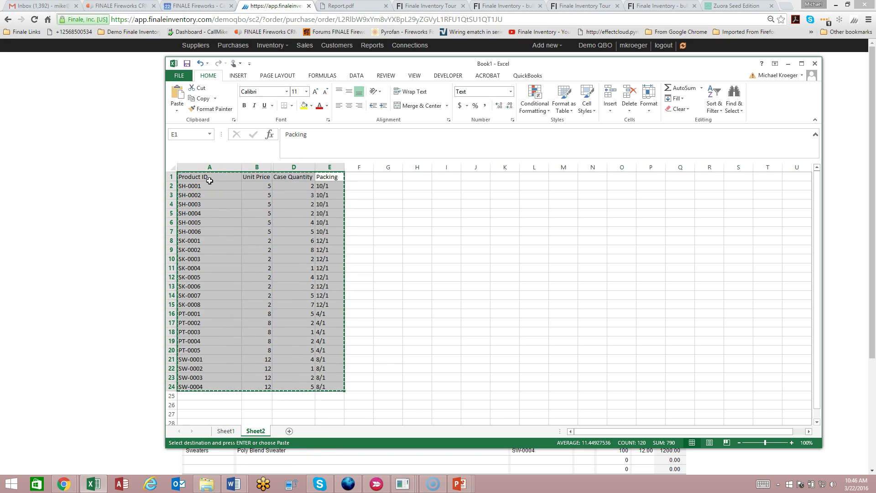
left_click(111, 208)
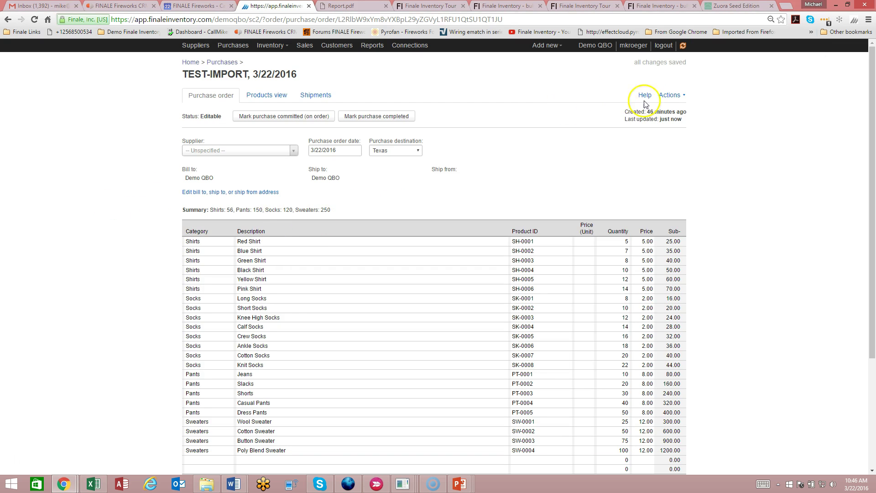
Import the pasted table so lines show case quantities with packing, like Shirts 18 cs and Socks 35 cs.
left_click(670, 95)
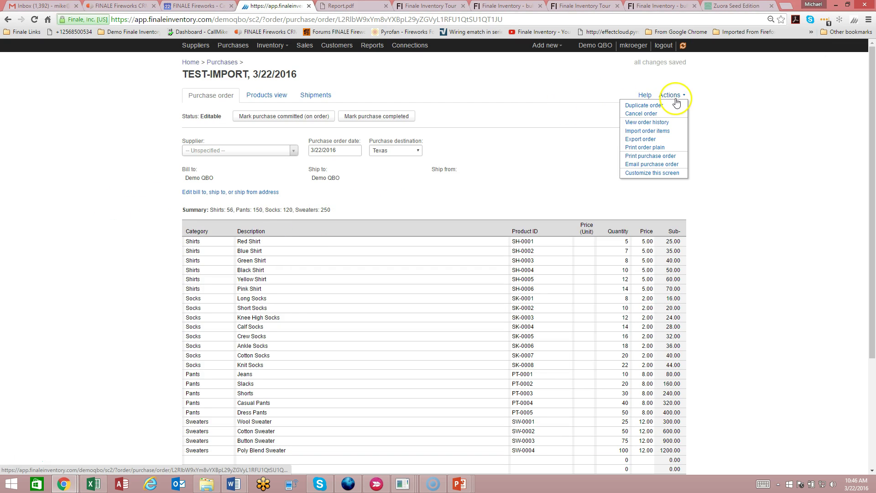
left_click(672, 132)
right_click(377, 205)
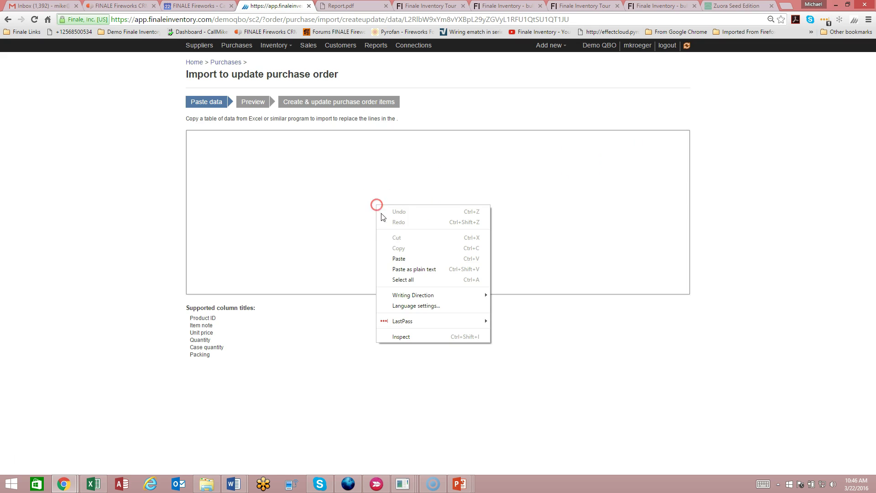
left_click(399, 259)
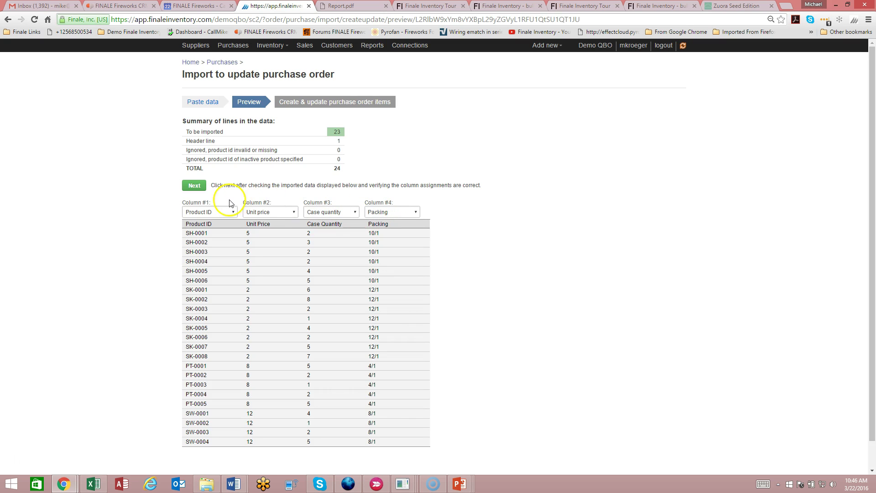
left_click(195, 186)
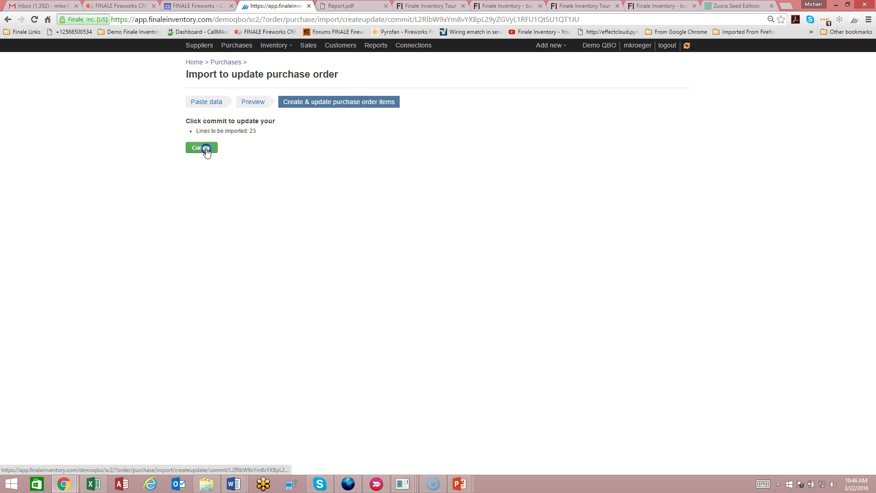
left_click(203, 147)
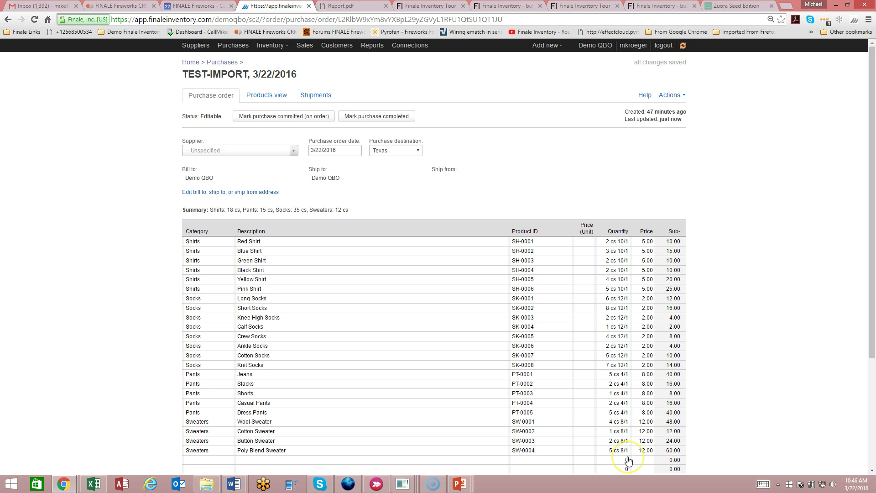
scroll(611, 431, "down", 1)
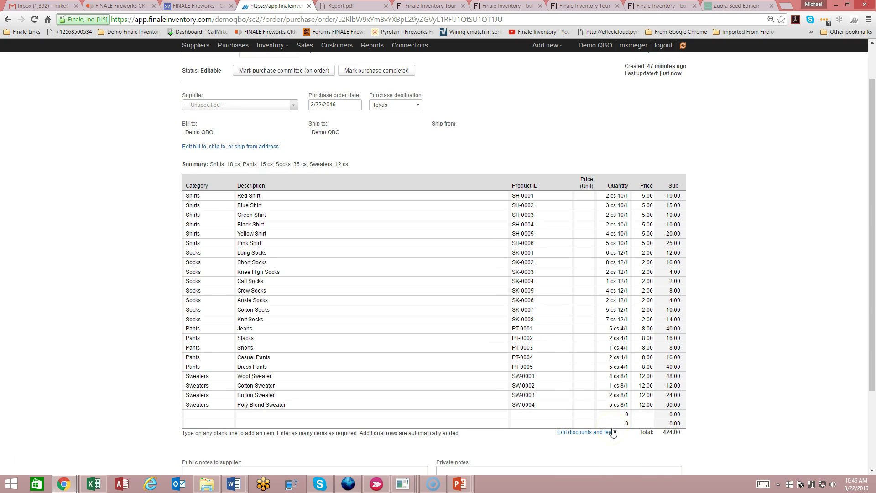
scroll(613, 432, "down", 1)
scroll(612, 433, "up", 2)
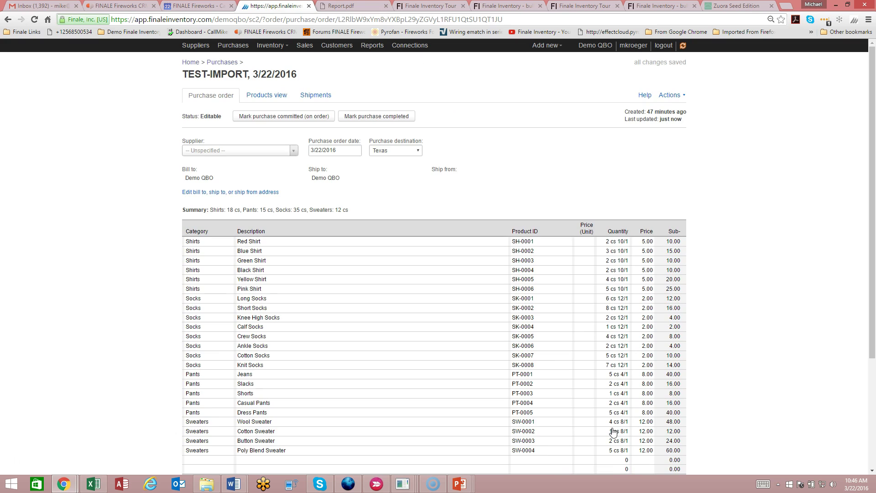